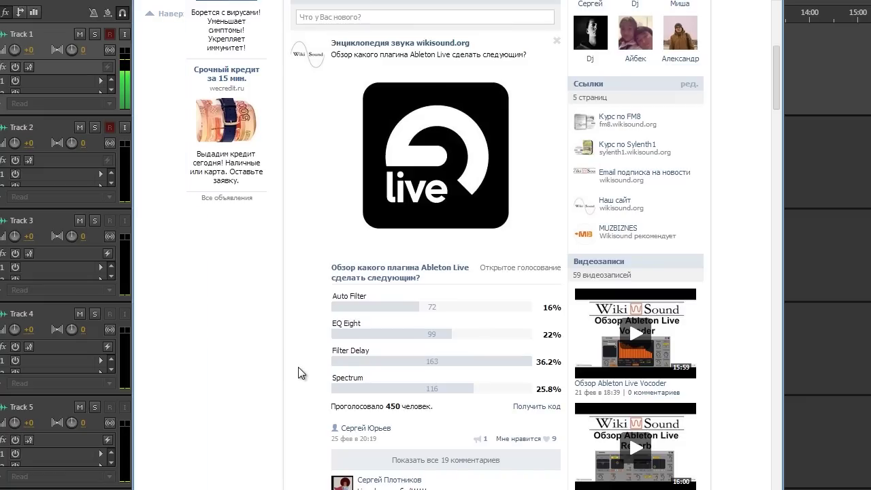
pyautogui.scroll(6, 298, 366)
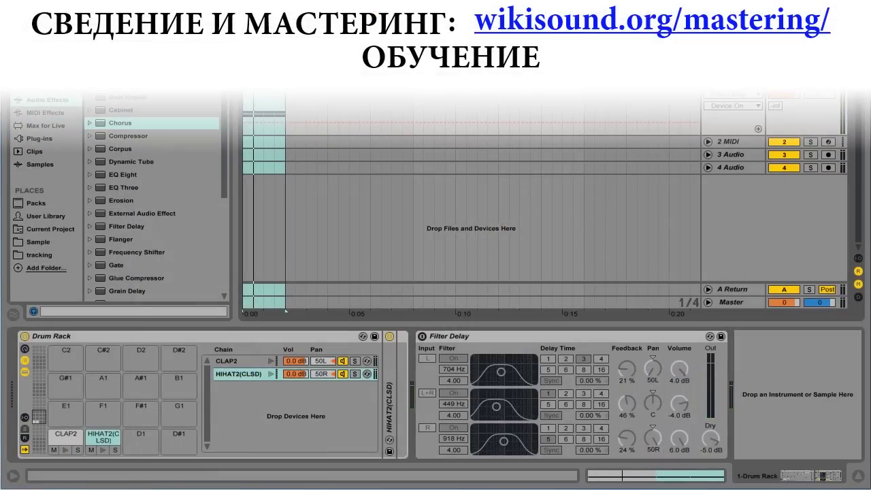
# Enable the L+R input channel of the Filter Delay and set its delay time to 4
pyautogui.click(269, 374)
pyautogui.click(426, 394)
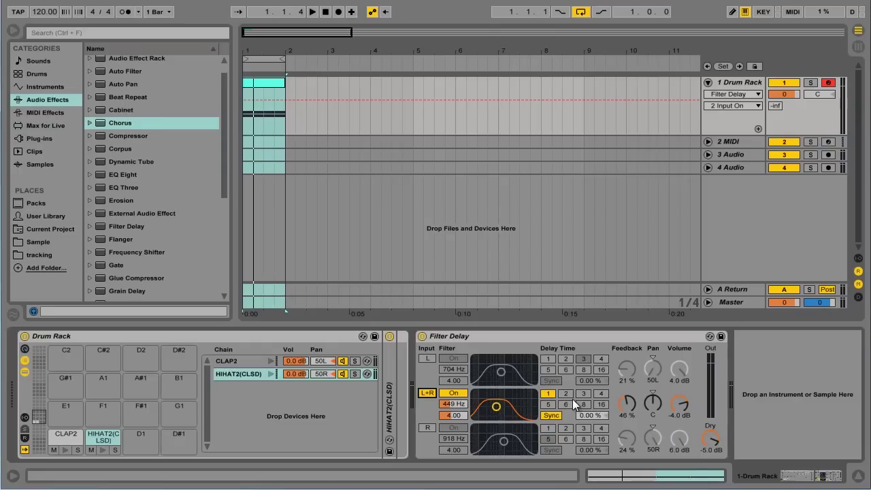
pyautogui.click(600, 394)
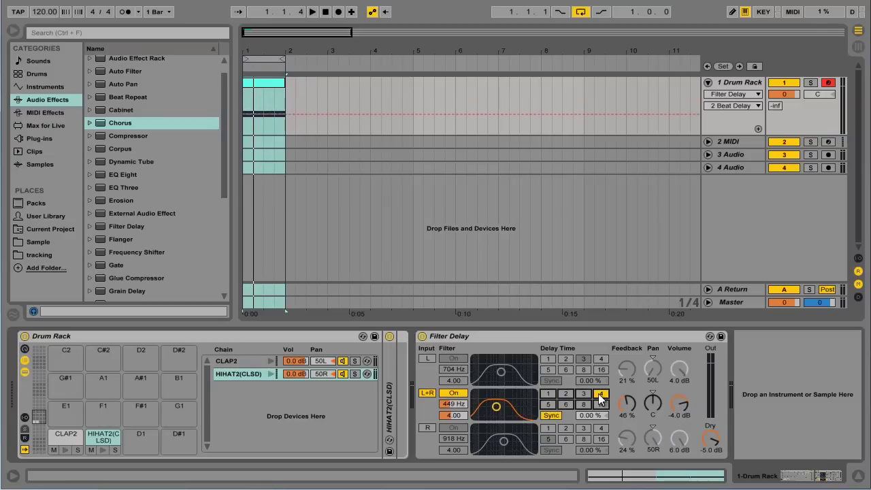
# Audition the CLAP2 and HIHAT2(CLSD) chains through the L+R delay and briefly start and stop the loop
pyautogui.click(269, 362)
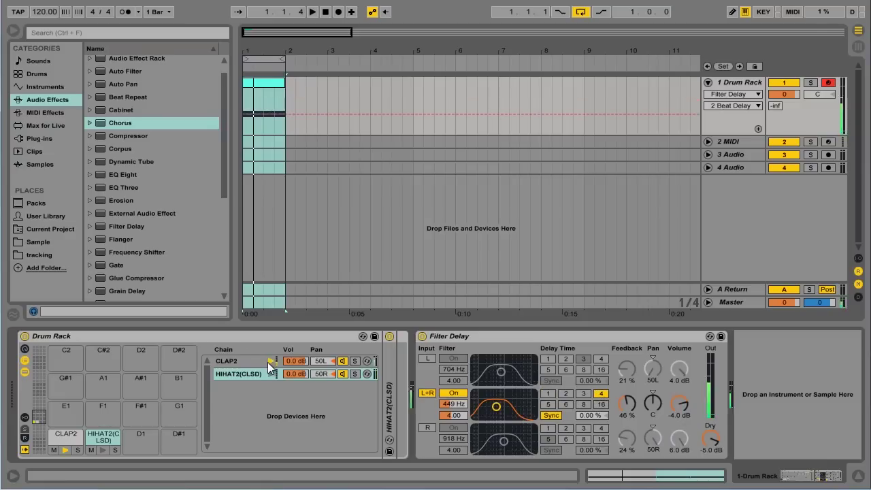
pyautogui.click(270, 372)
pyautogui.click(272, 361)
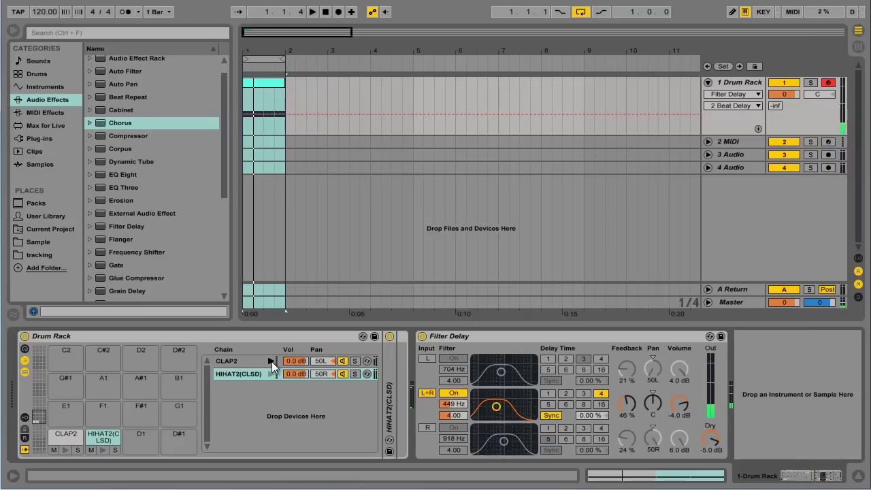
pyautogui.press('space')
pyautogui.press('space')
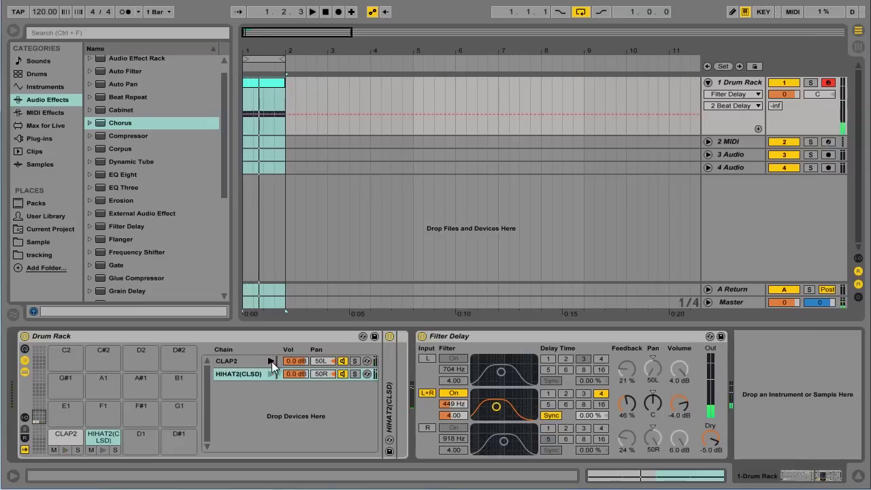
pyautogui.press('space')
pyautogui.press('space')
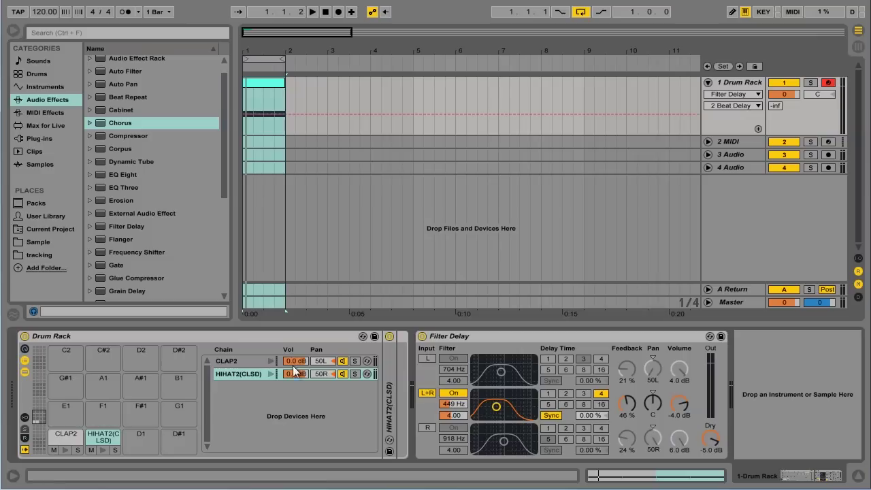
# Compare the L+R channel's filter off and on, and set it to 1.29 kHz with a bandwidth of 8.75
pyautogui.click(448, 392)
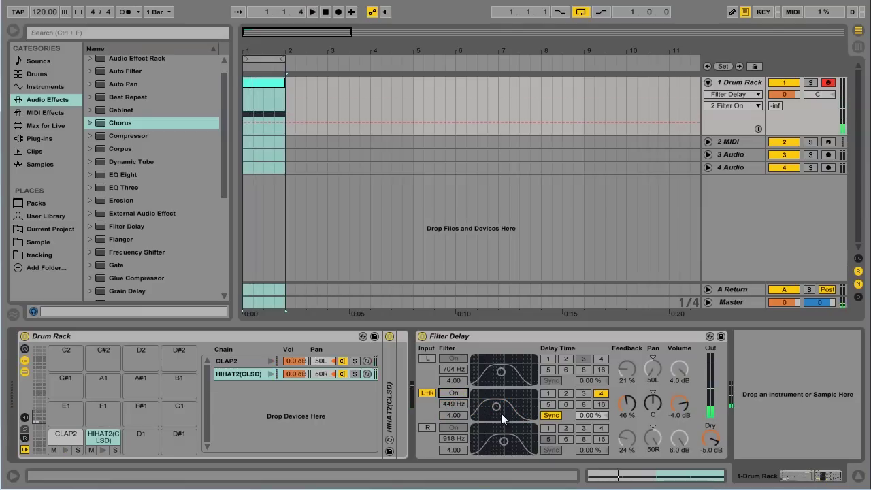
pyautogui.click(462, 394)
pyautogui.moveTo(456, 403); pyautogui.dragTo(507, 394)
pyautogui.click(453, 403)
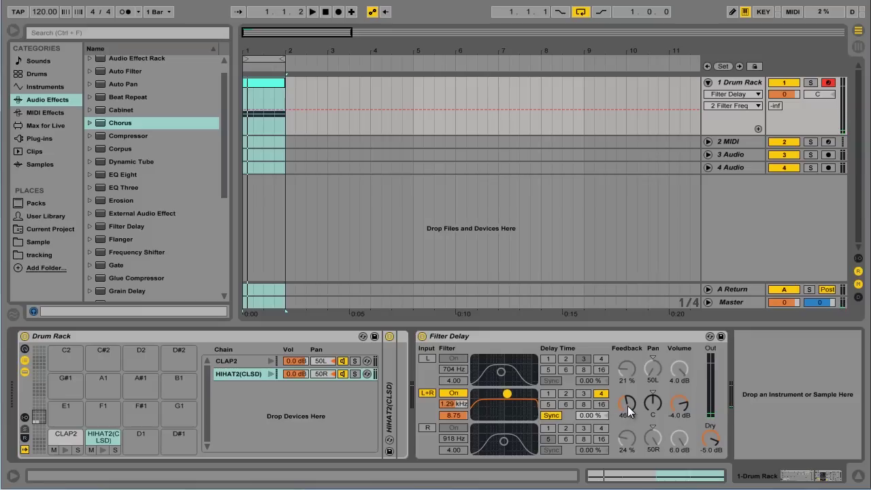
# Try the L+R channel's feedback at 100 % and set it to 41 %
pyautogui.moveTo(629, 408); pyautogui.dragTo(632, 408)
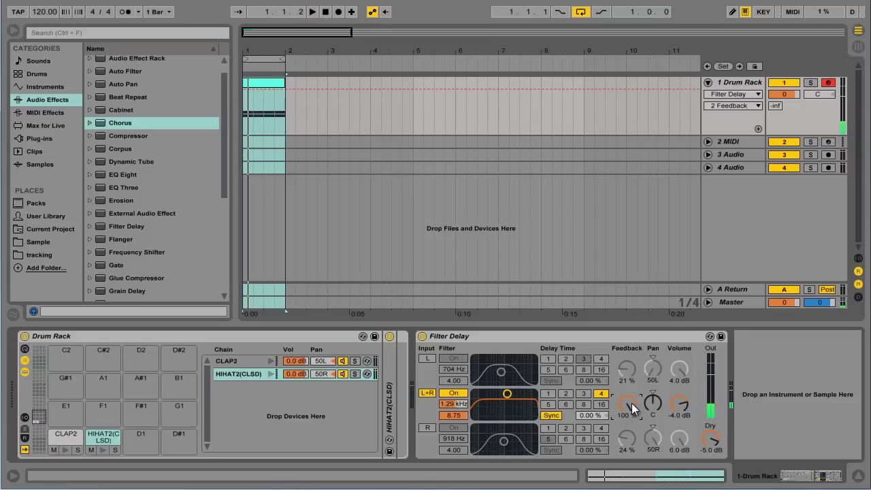
pyautogui.moveTo(631, 407); pyautogui.dragTo(631, 402)
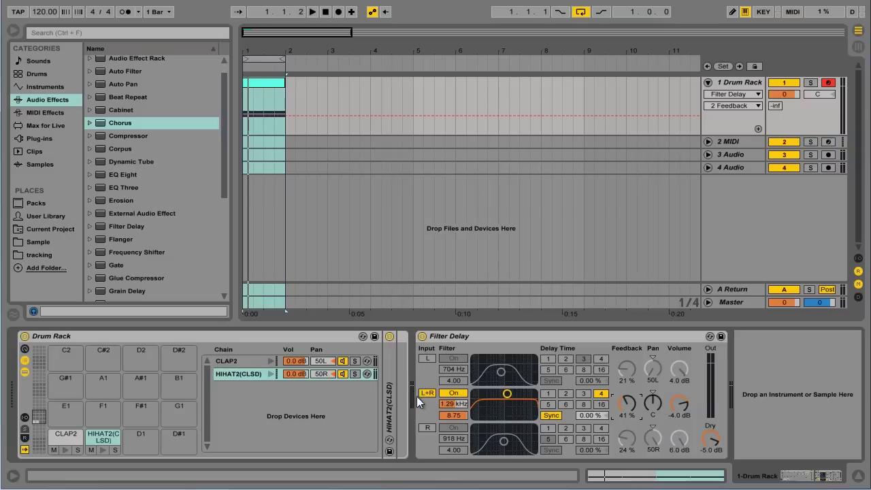
# Try the L+R channel's pan at 50R, audition it and reset the pan to center
pyautogui.click(651, 406)
pyautogui.press('space')
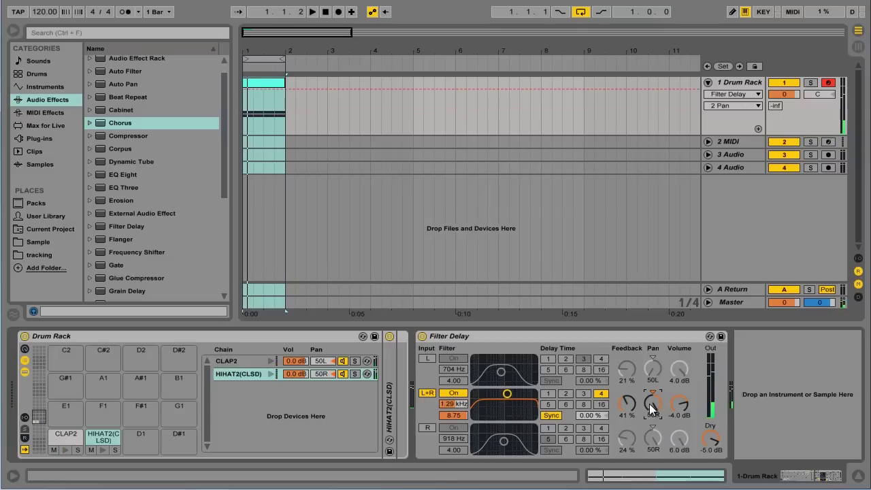
pyautogui.press('space')
pyautogui.press('Delete')
# Try out the L+R channel's volume while auditioning the loop, ending at -4.0 dB
pyautogui.moveTo(682, 405); pyautogui.dragTo(681, 413)
pyautogui.press('space')
pyautogui.press('space')
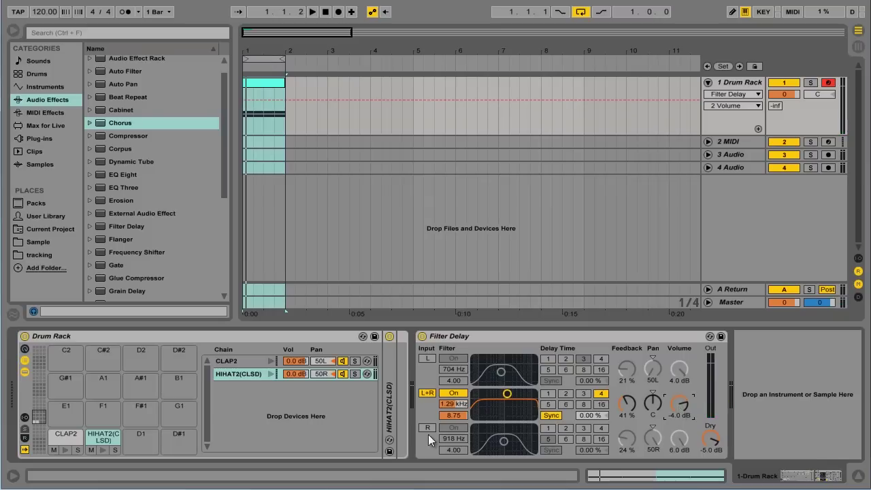
# Disable the L+R input channel, enable the L channel, and audition the loop and the HIHAT2(CLSD) chain
pyautogui.click(427, 393)
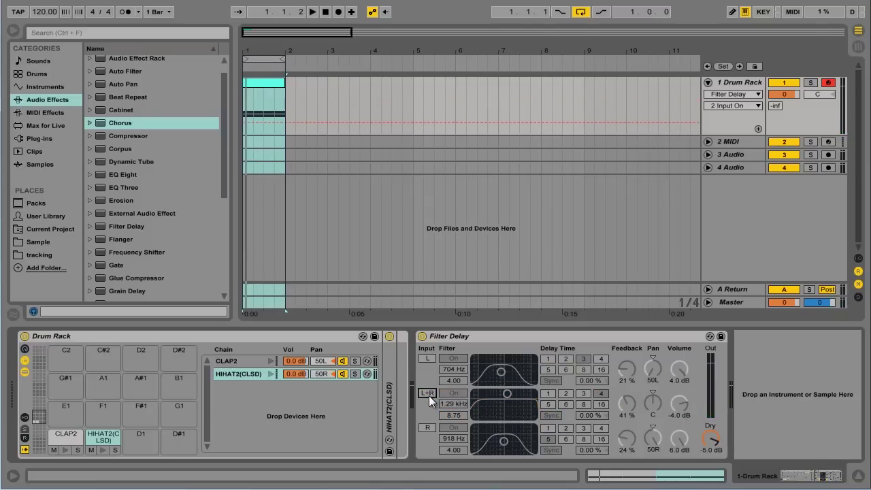
pyautogui.click(426, 358)
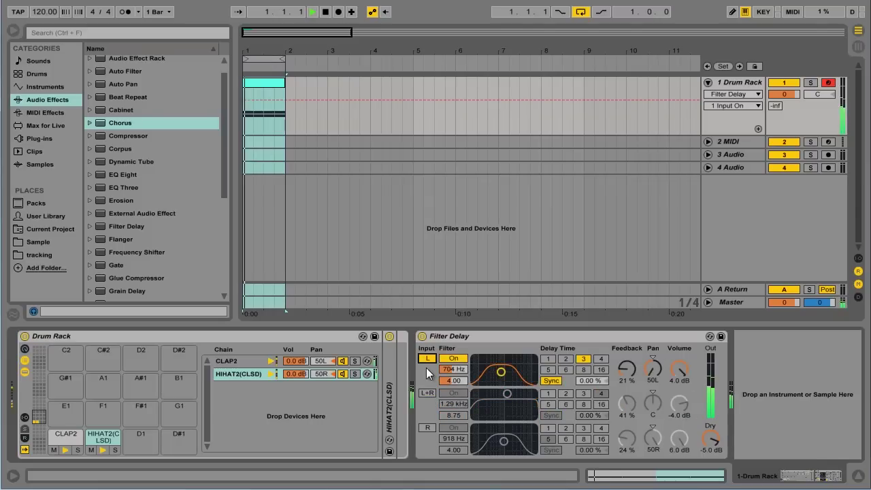
pyautogui.press('space')
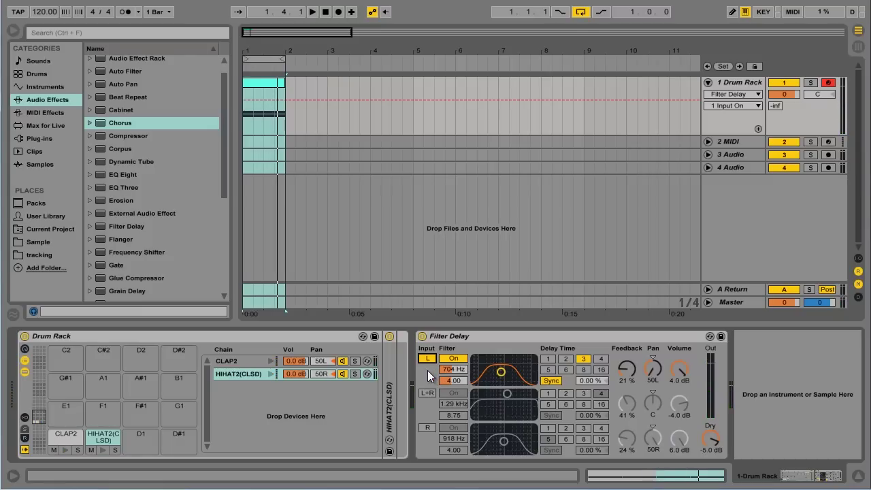
pyautogui.click(272, 375)
pyautogui.click(272, 375)
pyautogui.click(272, 374)
# Set the L channel's feedback to 40 %, and try its pan at 50R before returning it to 50L
pyautogui.moveTo(629, 377); pyautogui.dragTo(630, 370)
pyautogui.click(652, 367)
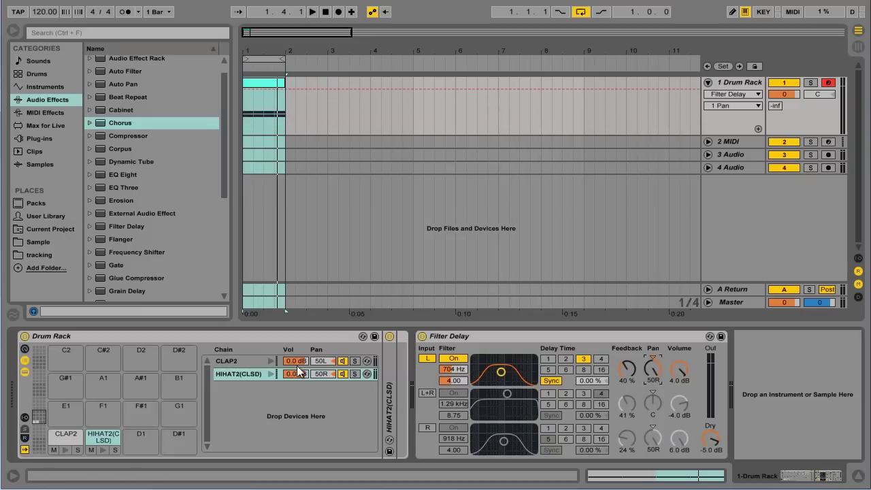
pyautogui.click(272, 362)
pyautogui.moveTo(649, 369); pyautogui.dragTo(649, 435)
# Disable the L input channel, enable the R channel, and audition the drum chains through it
pyautogui.click(427, 359)
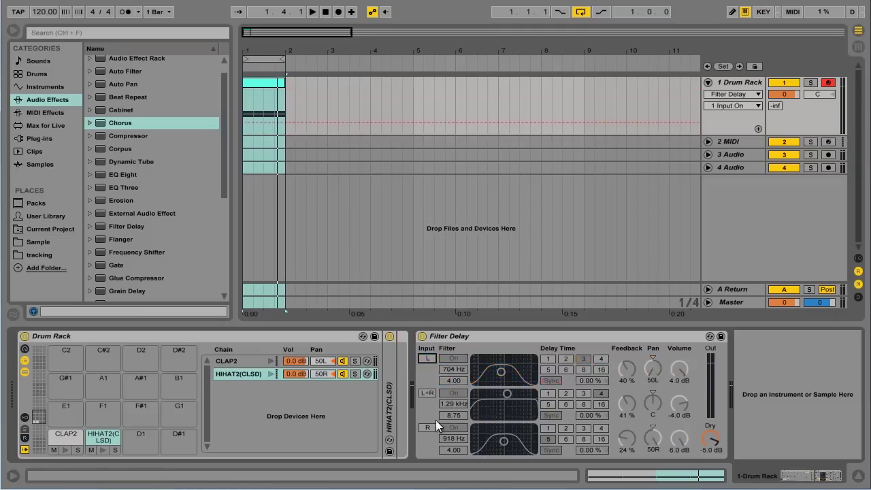
pyautogui.click(427, 427)
pyautogui.click(270, 373)
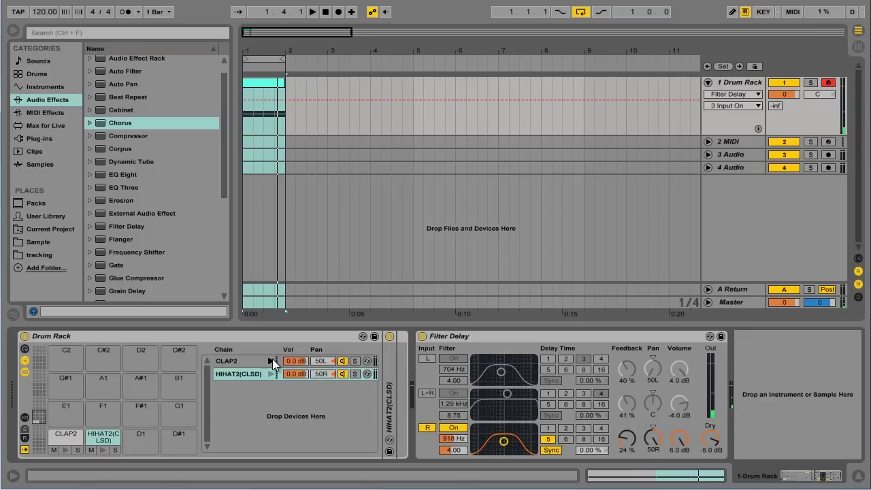
pyautogui.click(273, 373)
pyautogui.press('space')
# Try the Dry level at -inf and 0.0 dB and the R volume at -inf, then restore them to -5.0 dB and 6.0 dB
pyautogui.click(713, 436)
pyautogui.moveTo(713, 436); pyautogui.dragTo(721, 443)
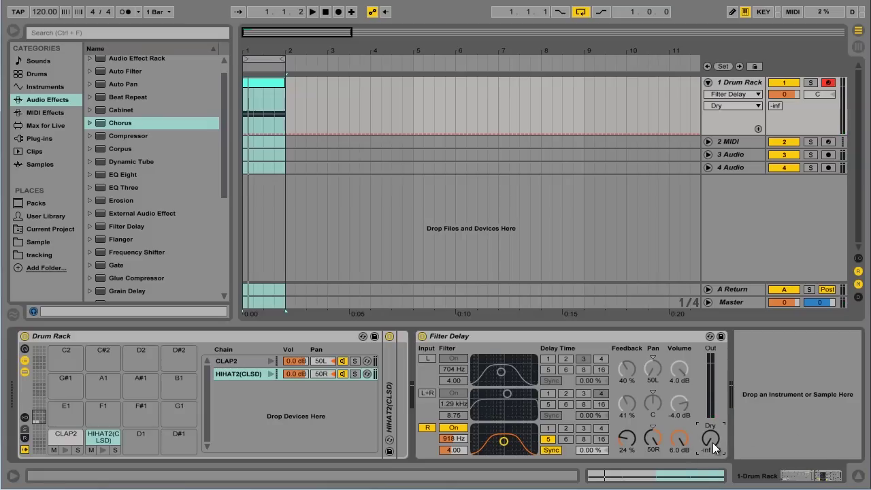
pyautogui.moveTo(712, 441); pyautogui.dragTo(715, 441)
pyautogui.moveTo(680, 439); pyautogui.dragTo(681, 446)
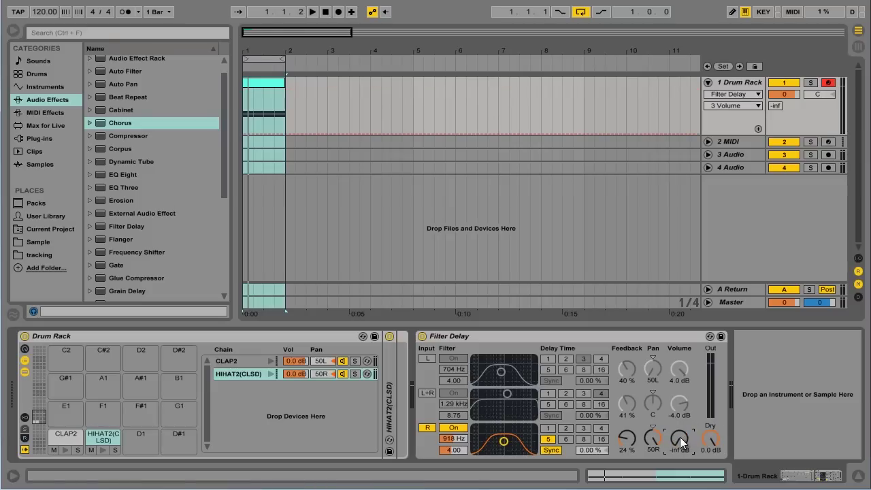
pyautogui.press('space')
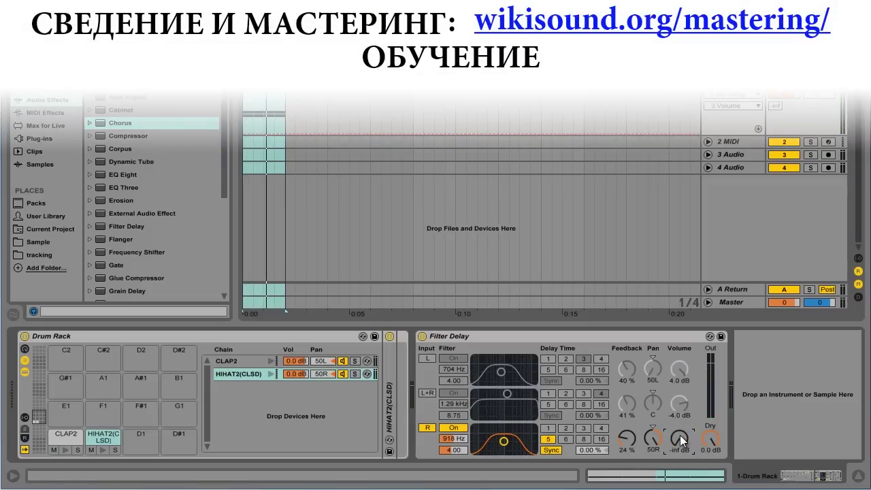
pyautogui.click(715, 439)
pyautogui.moveTo(713, 447); pyautogui.dragTo(683, 422)
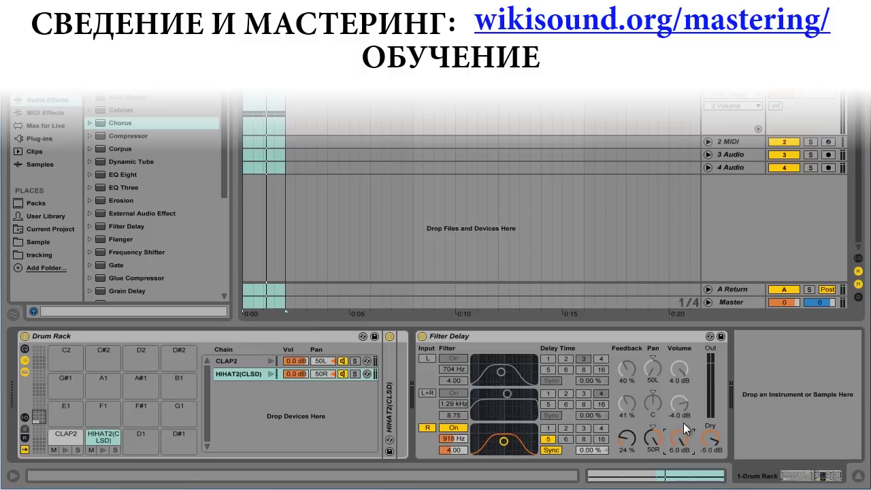